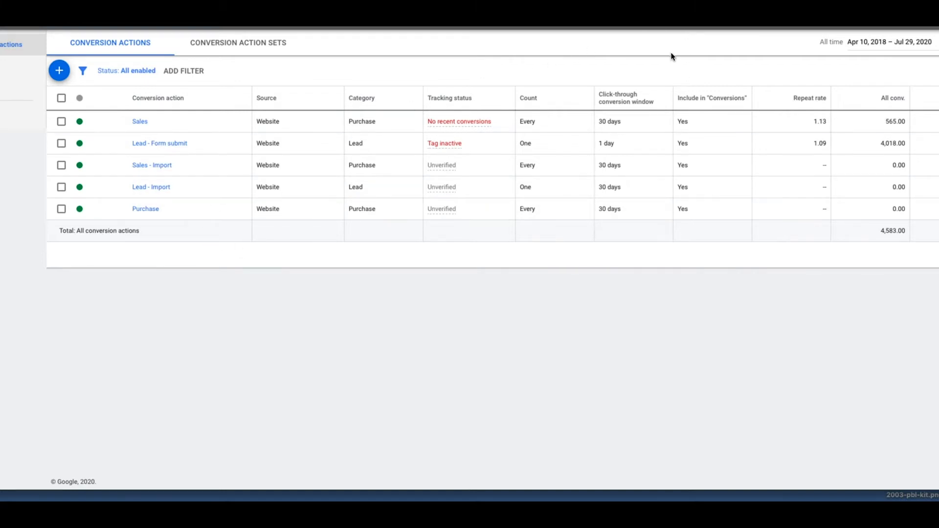
{"action": "left_click", "coordinate": [778, 26]}
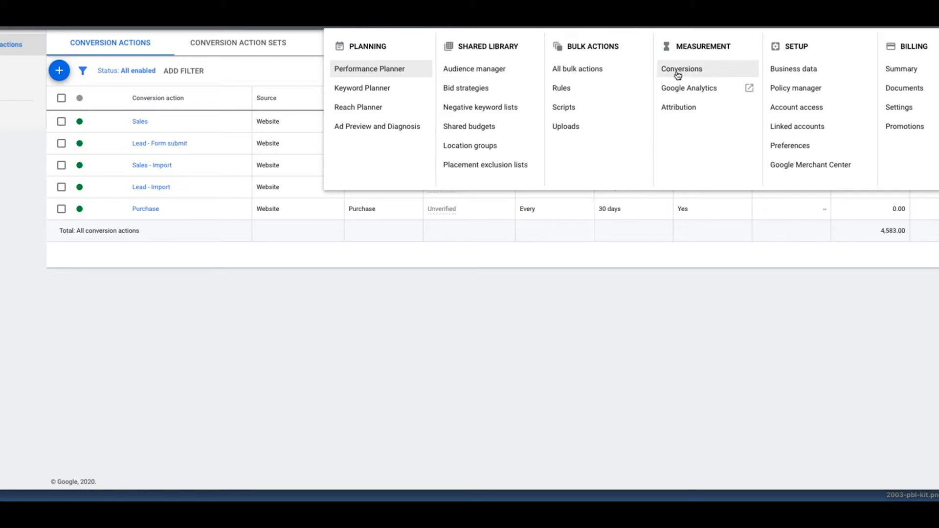
{"action": "left_click", "coordinate": [658, 290]}
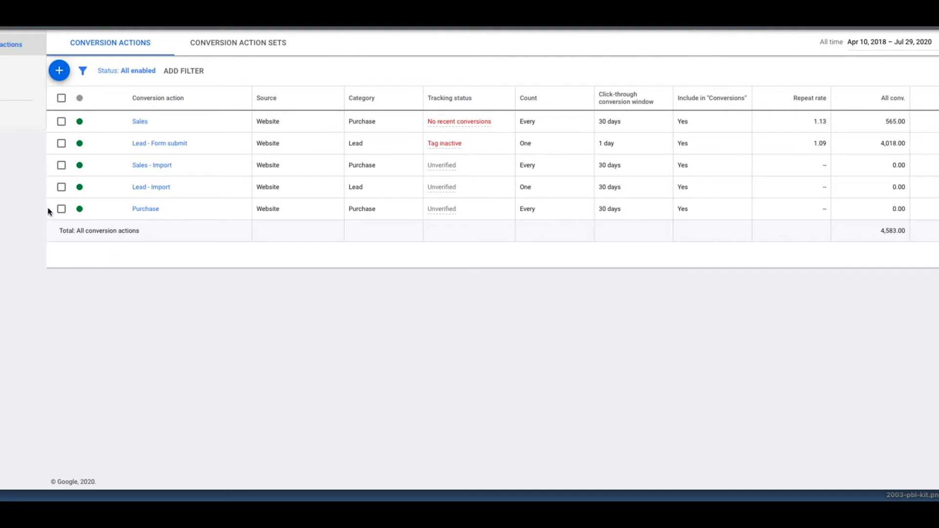
Start a new conversion action that tracks actions on the website
{"action": "left_click", "coordinate": [59, 71]}
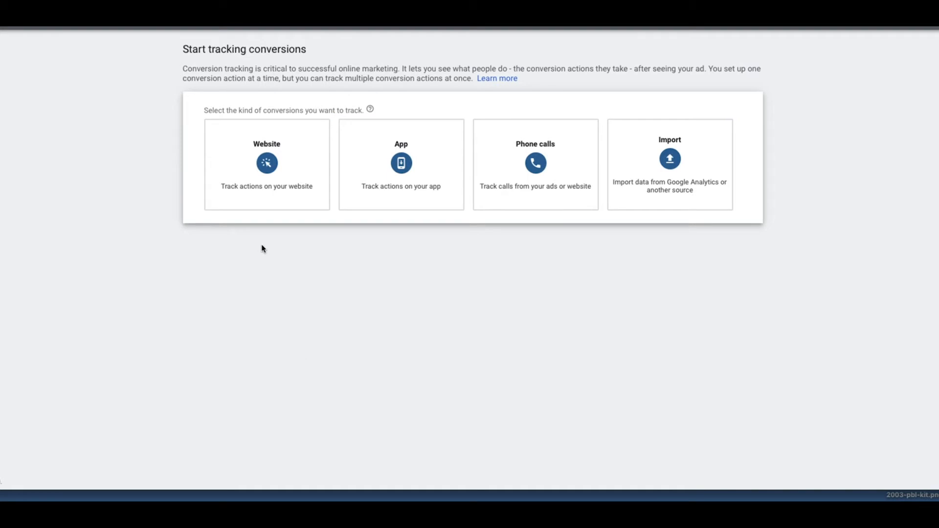
{"action": "left_click", "coordinate": [267, 167]}
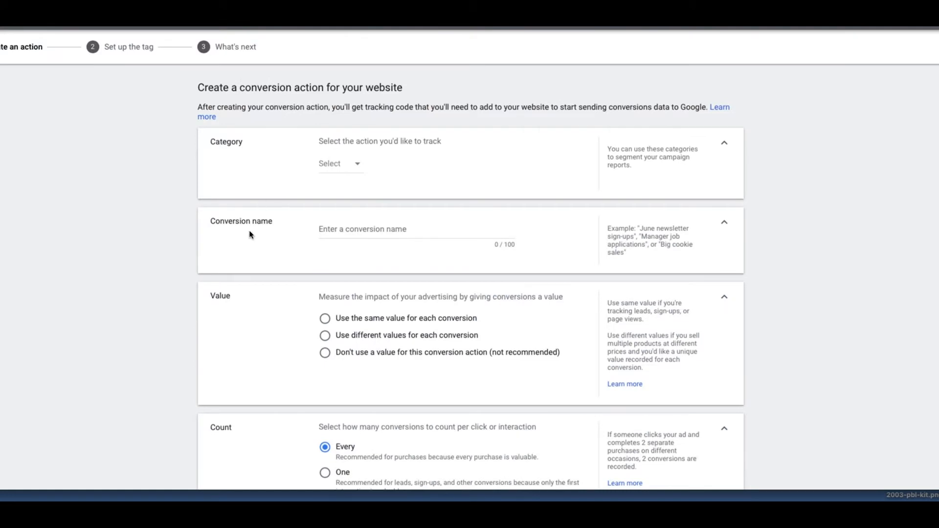
{"action": "scroll", "coordinate": [250, 234], "scroll_direction": "down", "scroll_amount": 1}
{"action": "scroll", "coordinate": [296, 152], "scroll_direction": "up", "scroll_amount": 1}
Review the available category options and the value, count and conversion window settings of the new conversion action
{"action": "left_click", "coordinate": [361, 161]}
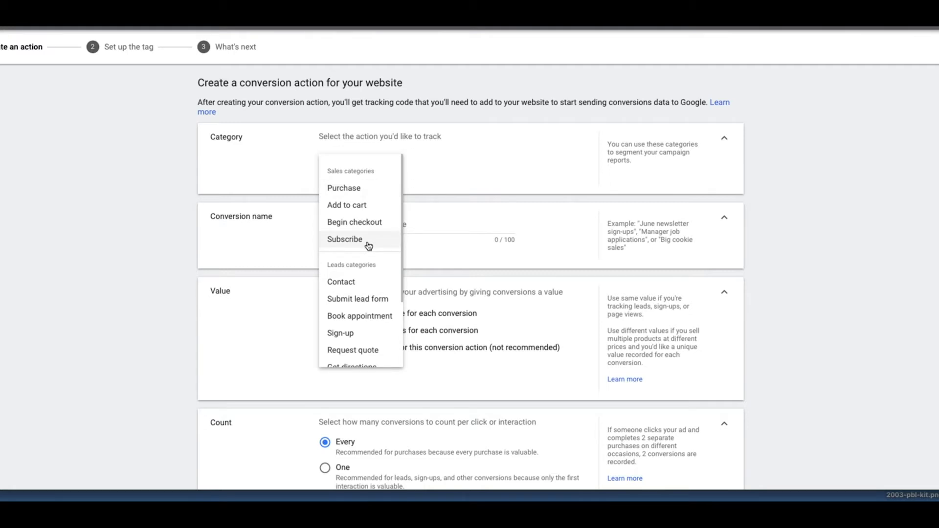
{"action": "scroll", "coordinate": [340, 253], "scroll_direction": "down", "scroll_amount": 1}
{"action": "scroll", "coordinate": [346, 262], "scroll_direction": "up", "scroll_amount": 1}
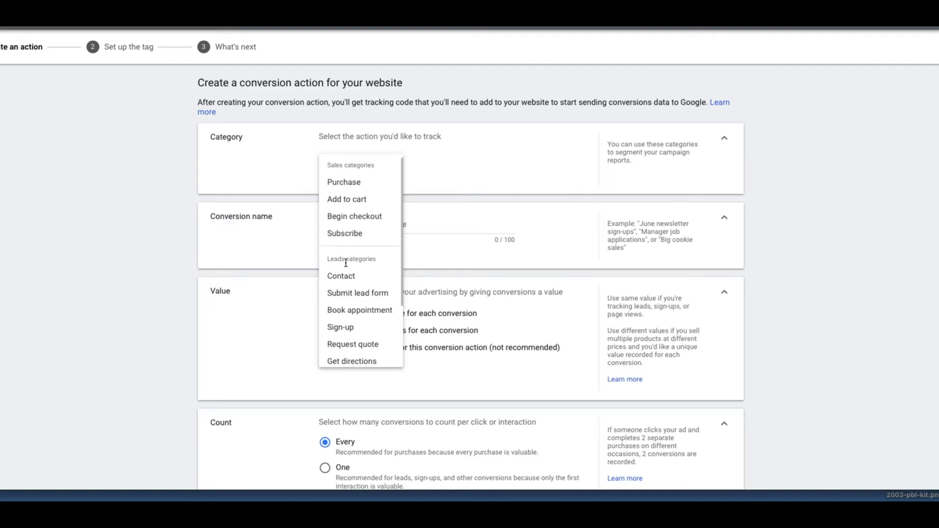
{"action": "scroll", "coordinate": [346, 191], "scroll_direction": "down", "scroll_amount": 2}
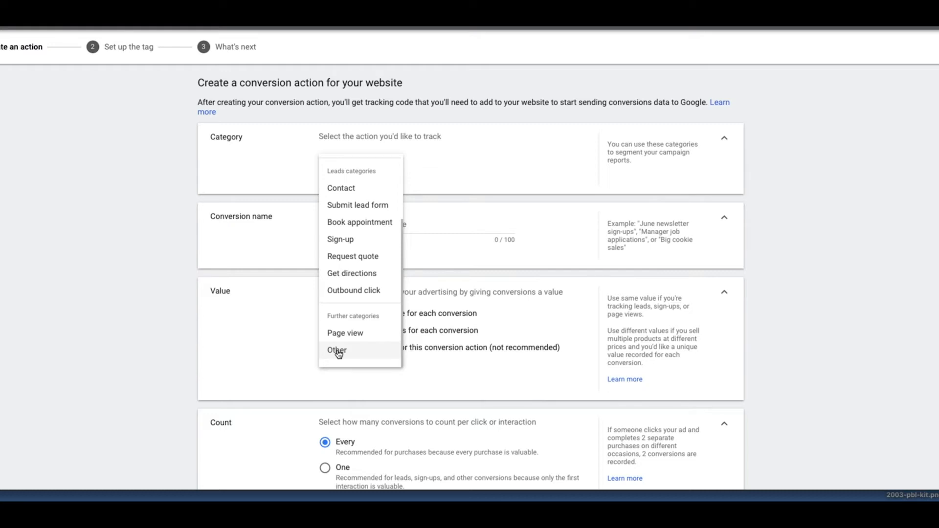
{"action": "scroll", "coordinate": [341, 343], "scroll_direction": "up", "scroll_amount": 2}
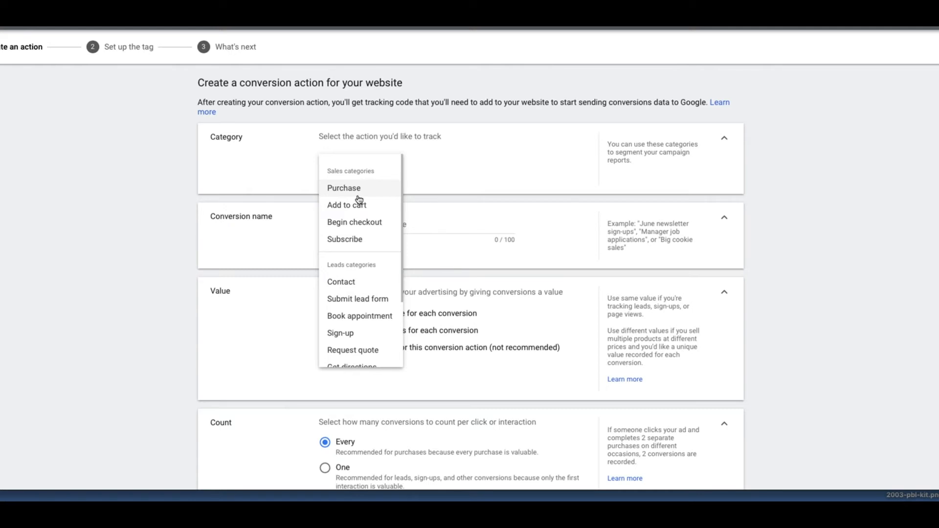
{"action": "left_click", "coordinate": [161, 234]}
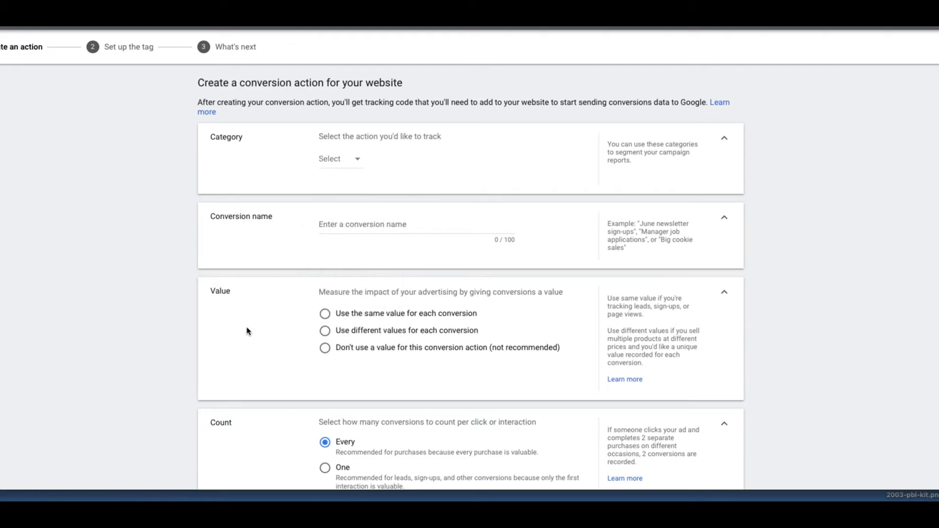
{"action": "scroll", "coordinate": [247, 330], "scroll_direction": "down", "scroll_amount": 1}
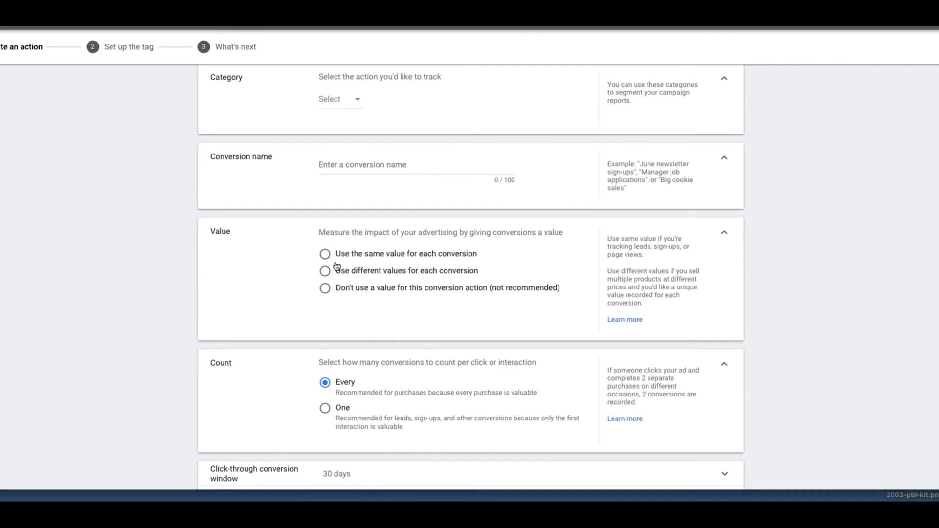
{"action": "scroll", "coordinate": [355, 309], "scroll_direction": "down", "scroll_amount": 5}
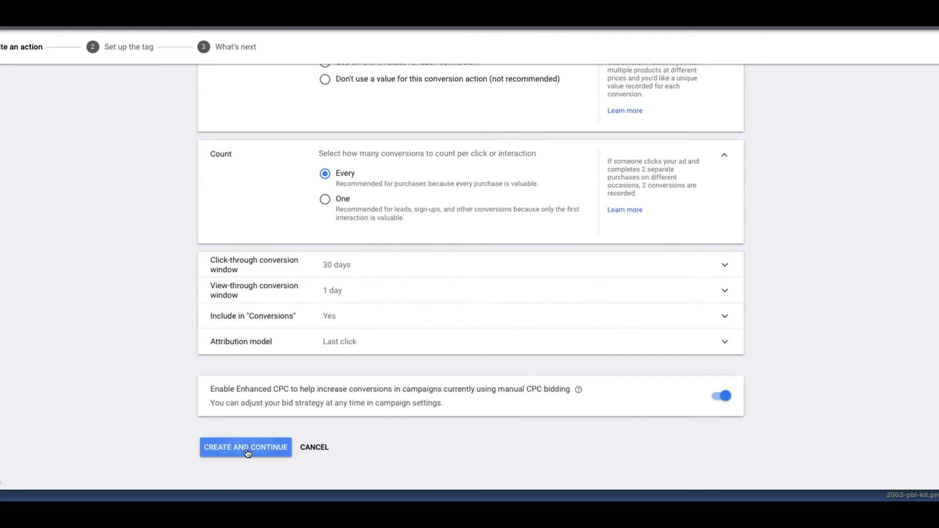
Use the same value for each conversion and set it to 100 US dollars
{"action": "left_click", "coordinate": [247, 451]}
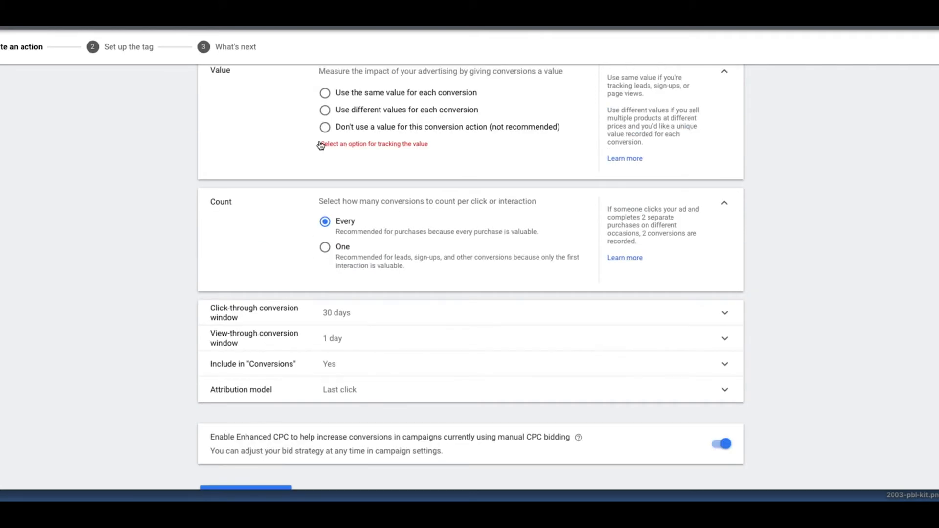
{"action": "left_click", "coordinate": [325, 93]}
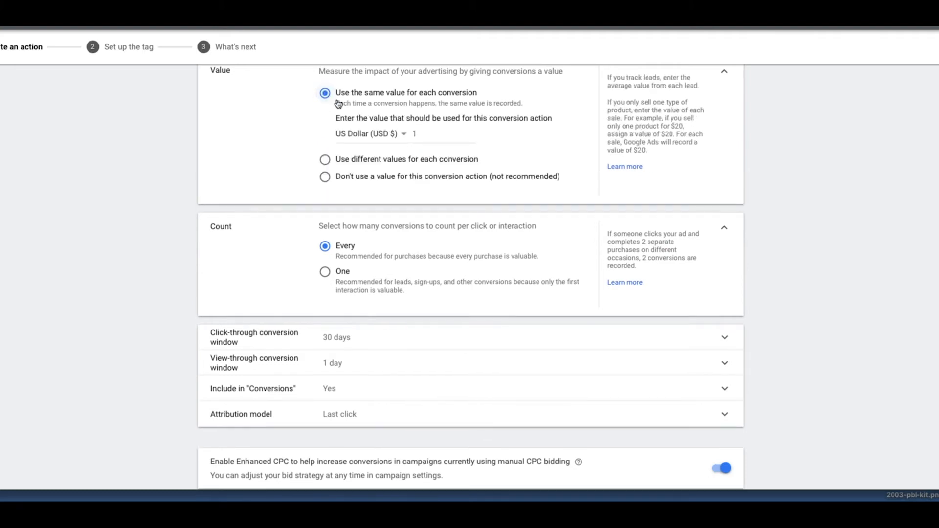
{"action": "left_click", "coordinate": [429, 134]}
{"action": "type", "text": "00"}
{"action": "scroll", "coordinate": [318, 245], "scroll_direction": "down", "scroll_amount": 3}
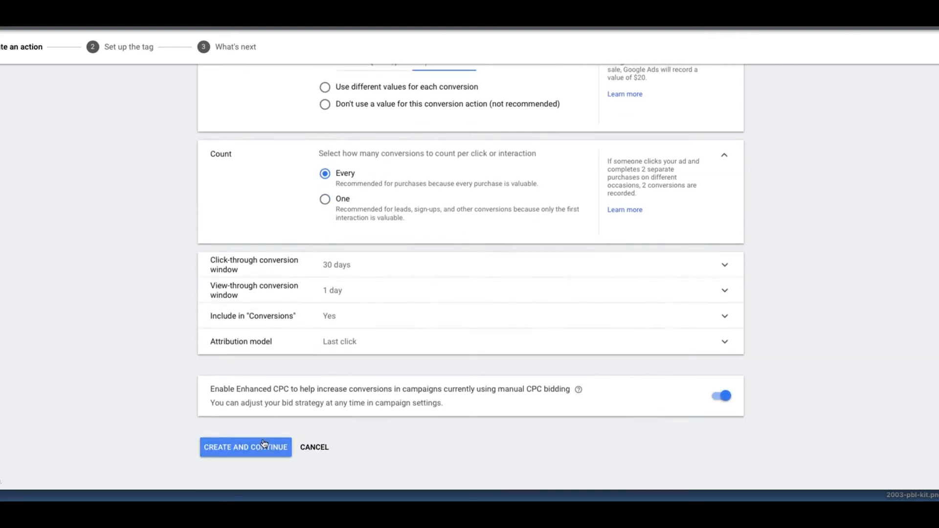
Set the conversion action's category to Purchase
{"action": "scroll", "coordinate": [264, 445], "scroll_direction": "up", "scroll_amount": 1}
{"action": "scroll", "coordinate": [259, 471], "scroll_direction": "down", "scroll_amount": 1}
{"action": "scroll", "coordinate": [260, 455], "scroll_direction": "up", "scroll_amount": 1}
{"action": "scroll", "coordinate": [271, 440], "scroll_direction": "up", "scroll_amount": 2}
{"action": "scroll", "coordinate": [270, 439], "scroll_direction": "up", "scroll_amount": 5}
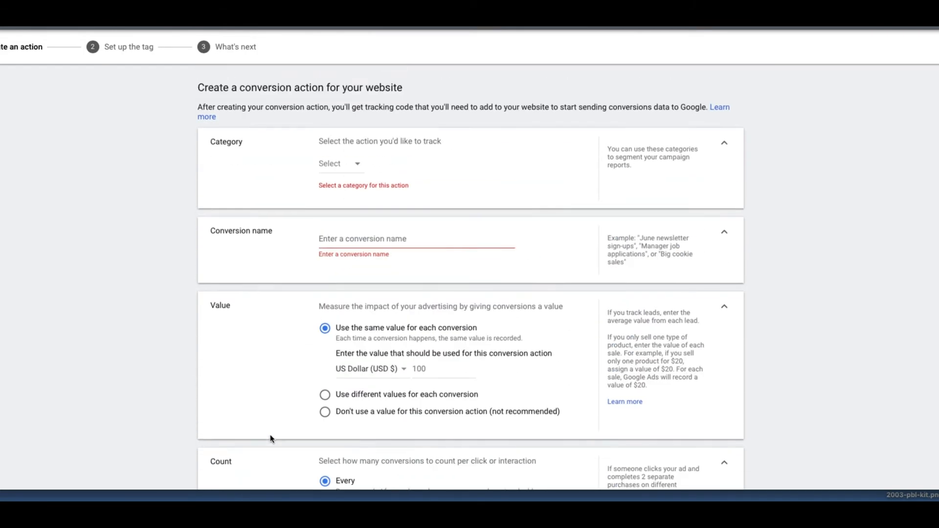
{"action": "left_click", "coordinate": [357, 166]}
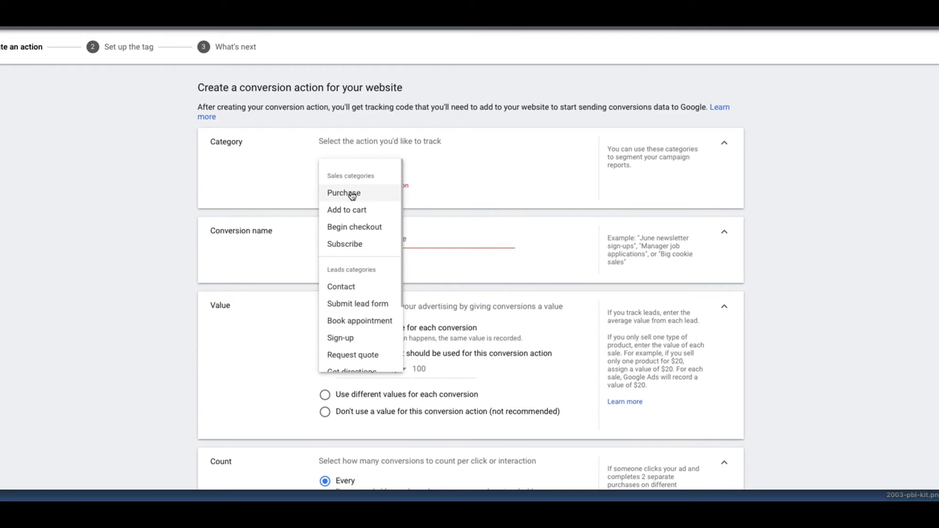
{"action": "left_click", "coordinate": [350, 194]}
Change the conversion name to Purchase 1 and create the conversion action
{"action": "scroll", "coordinate": [352, 293], "scroll_direction": "down", "scroll_amount": 7}
{"action": "left_click", "coordinate": [259, 446]}
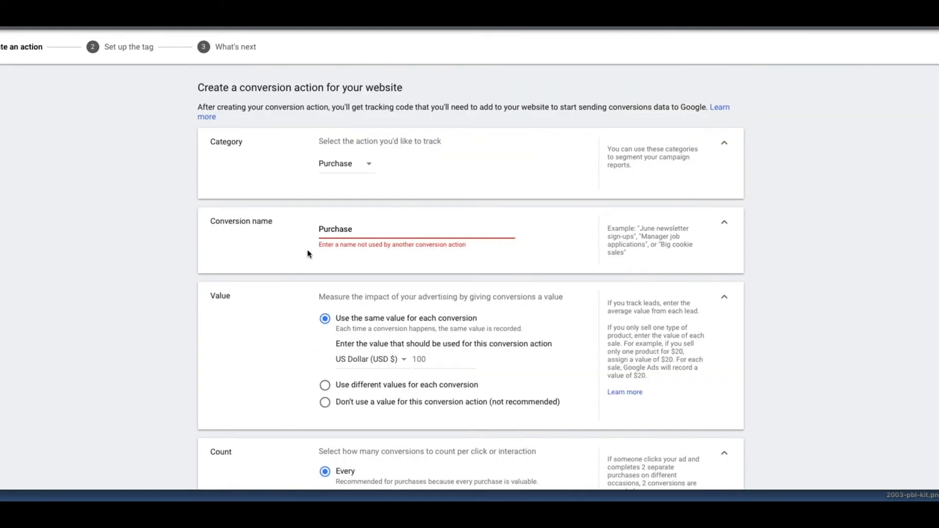
{"action": "type", "text": "1"}
{"action": "scroll", "coordinate": [385, 243], "scroll_direction": "down", "scroll_amount": 2}
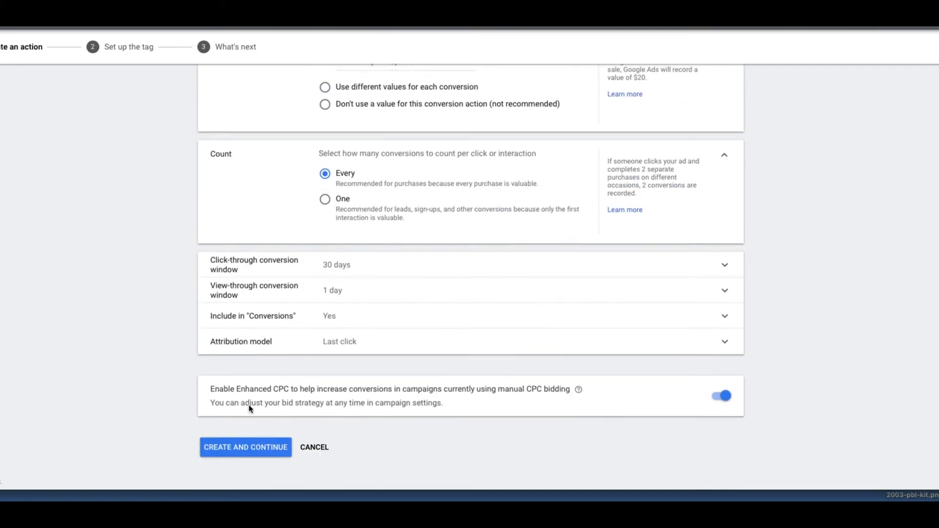
{"action": "left_click", "coordinate": [241, 446]}
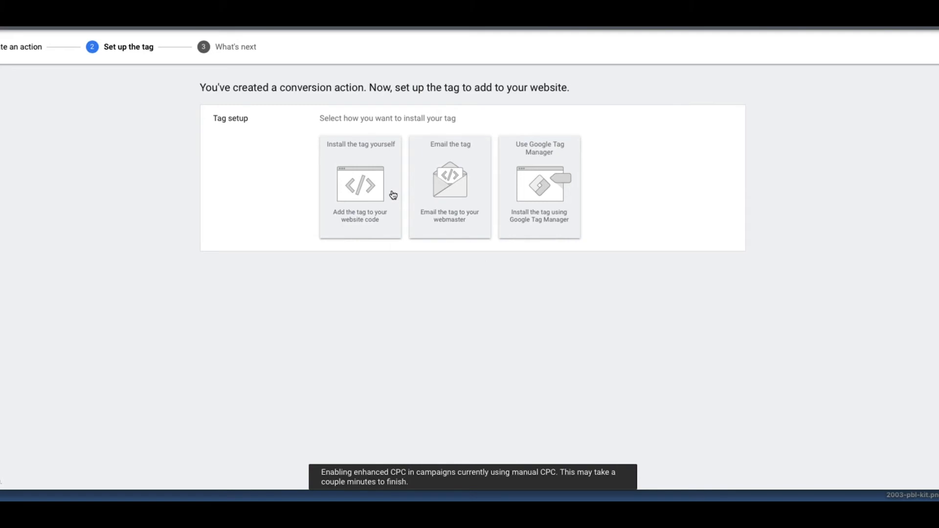
Open the instructions for installing the tag yourself and examine the global site tag and event snippet code
{"action": "left_click", "coordinate": [356, 186]}
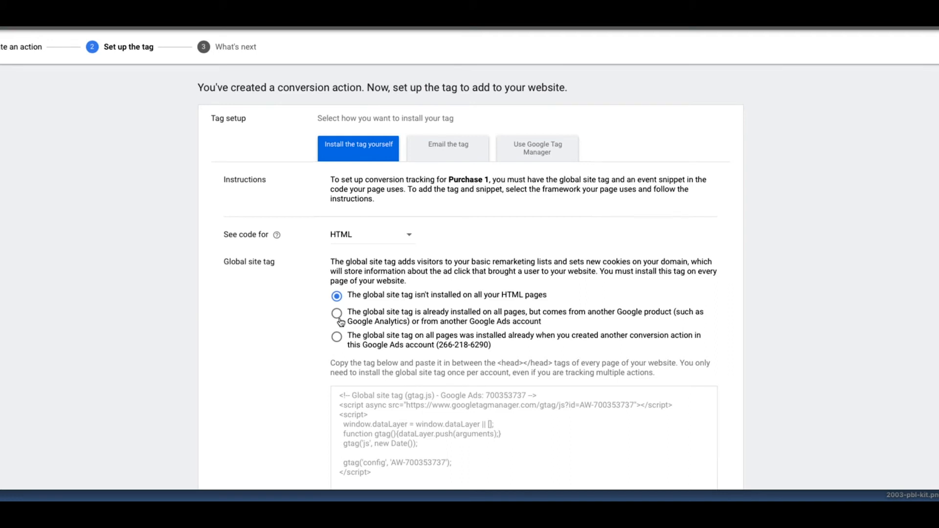
{"action": "scroll", "coordinate": [342, 323], "scroll_direction": "down", "scroll_amount": 2}
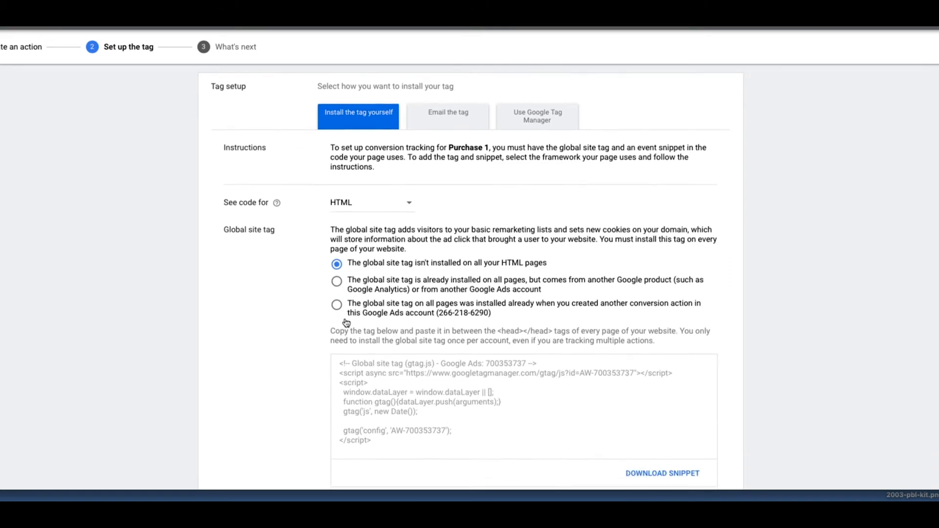
{"action": "scroll", "coordinate": [405, 363], "scroll_direction": "down", "scroll_amount": 3}
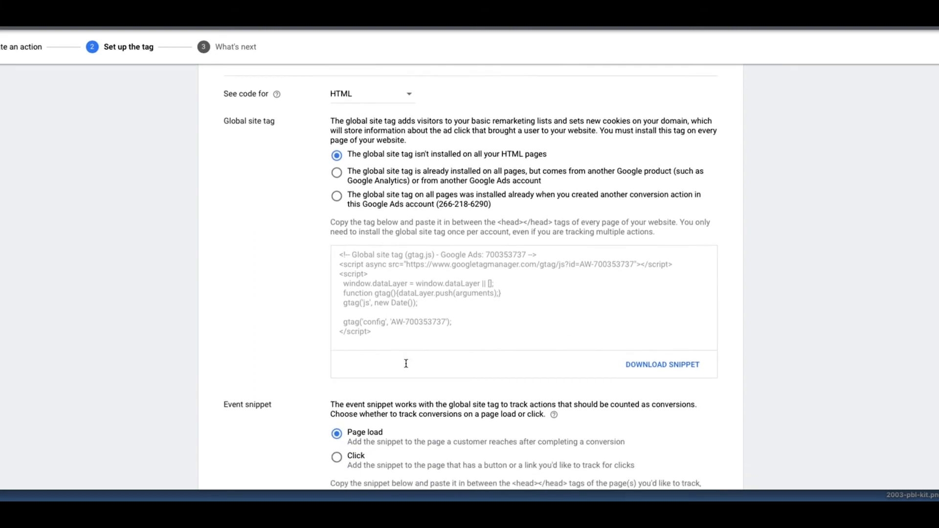
{"action": "scroll", "coordinate": [488, 262], "scroll_direction": "down", "scroll_amount": 2}
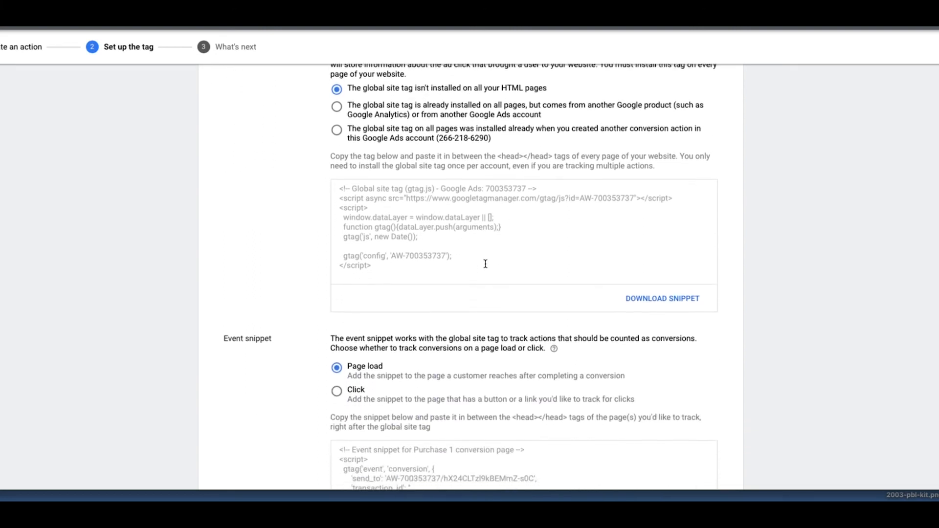
{"action": "scroll", "coordinate": [360, 208], "scroll_direction": "up", "scroll_amount": 3}
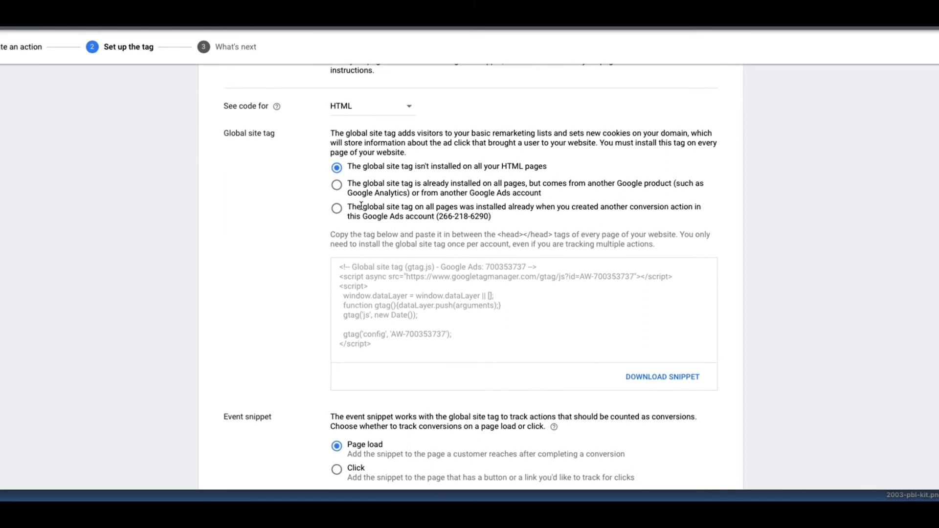
{"action": "scroll", "coordinate": [410, 378], "scroll_direction": "down", "scroll_amount": 2}
{"action": "scroll", "coordinate": [416, 394], "scroll_direction": "down", "scroll_amount": 1}
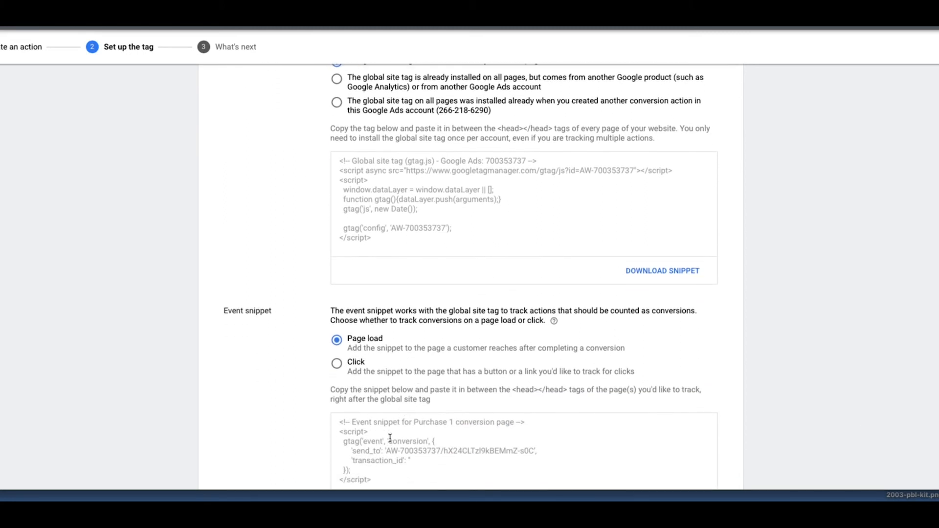
{"action": "scroll", "coordinate": [391, 435], "scroll_direction": "down", "scroll_amount": 2}
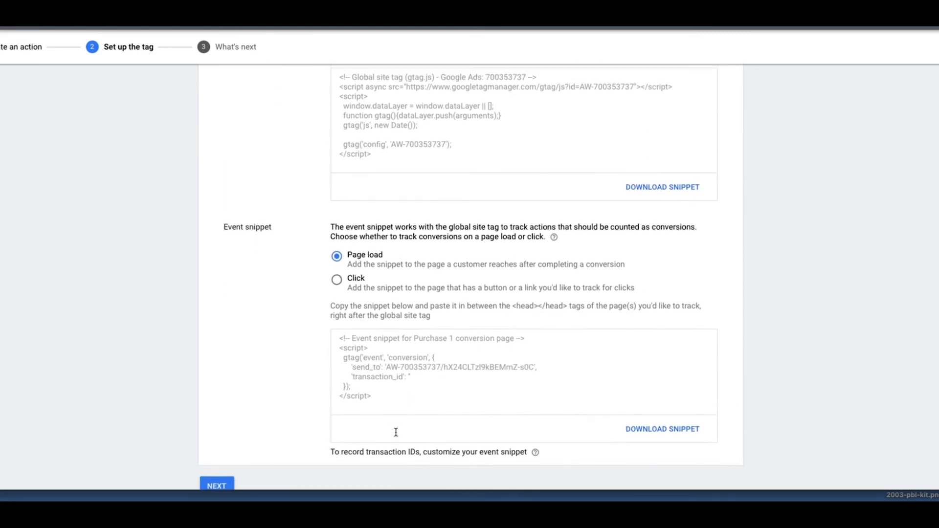
{"action": "scroll", "coordinate": [395, 432], "scroll_direction": "up", "scroll_amount": 8}
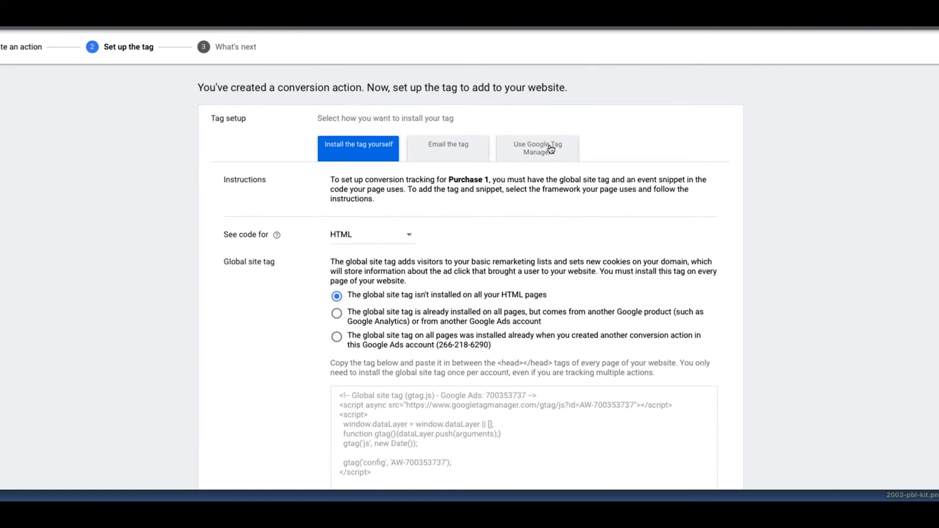
Show the Google Tag Manager setup instructions and highlight the conversion ID and conversion label
{"action": "left_click", "coordinate": [547, 151]}
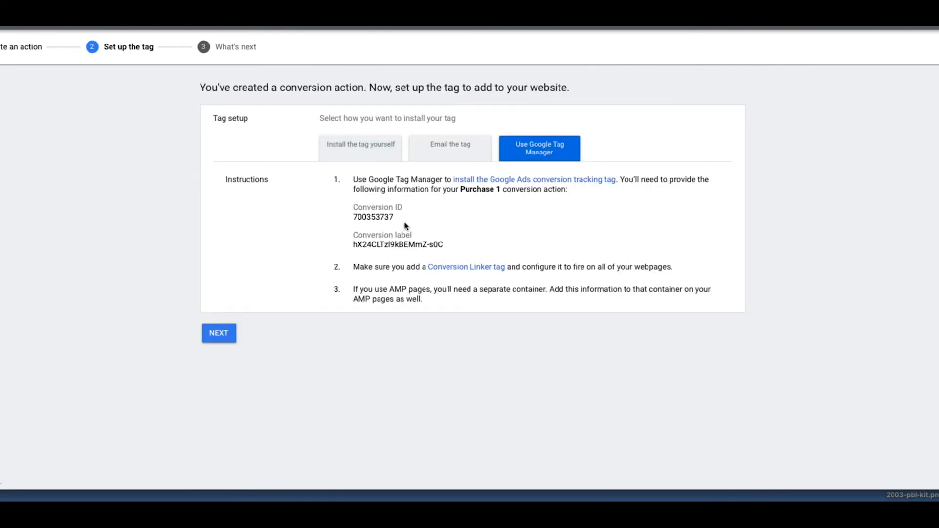
{"action": "left_click_drag", "start_coordinate": [405, 226], "coordinate": [345, 224]}
{"action": "left_click_drag", "start_coordinate": [448, 247], "coordinate": [348, 249]}
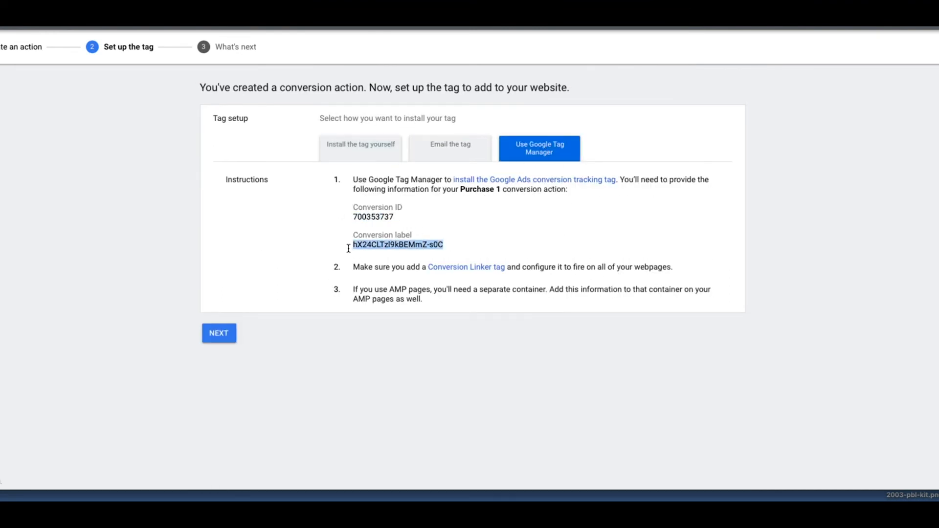
{"action": "left_click_drag", "start_coordinate": [405, 224], "coordinate": [346, 225]}
{"action": "left_click_drag", "start_coordinate": [454, 244], "coordinate": [347, 247]}
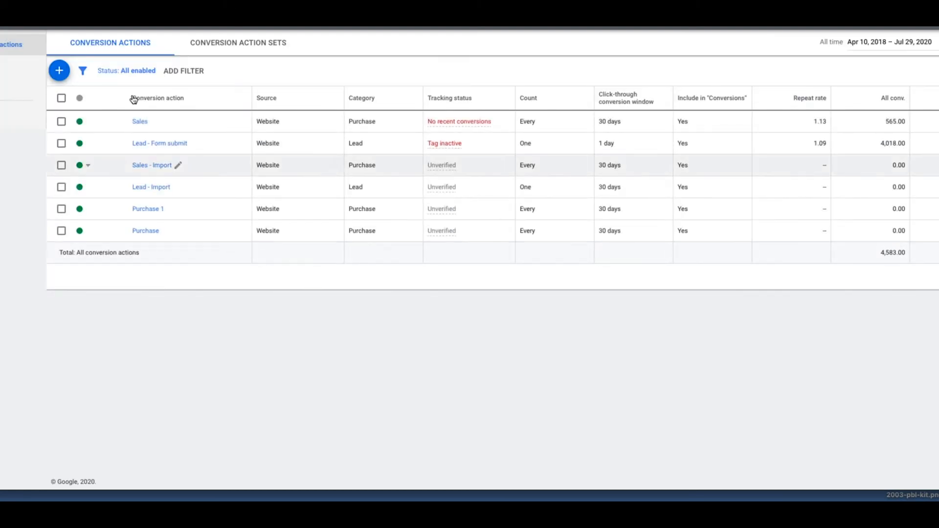
Start another new conversion action and choose Import as the kind of conversion to track
{"action": "left_click", "coordinate": [59, 71]}
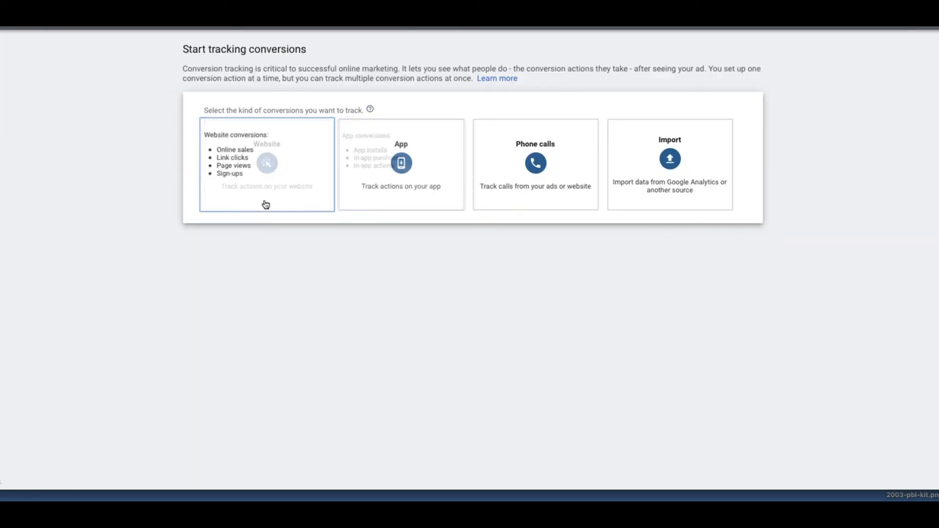
{"action": "mouse_move", "coordinate": [670, 166]}
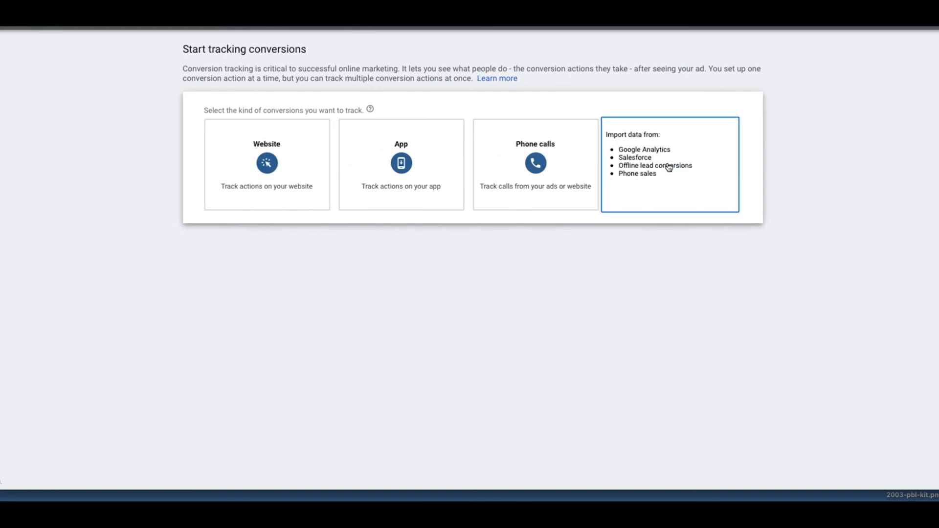
{"action": "left_click", "coordinate": [667, 168]}
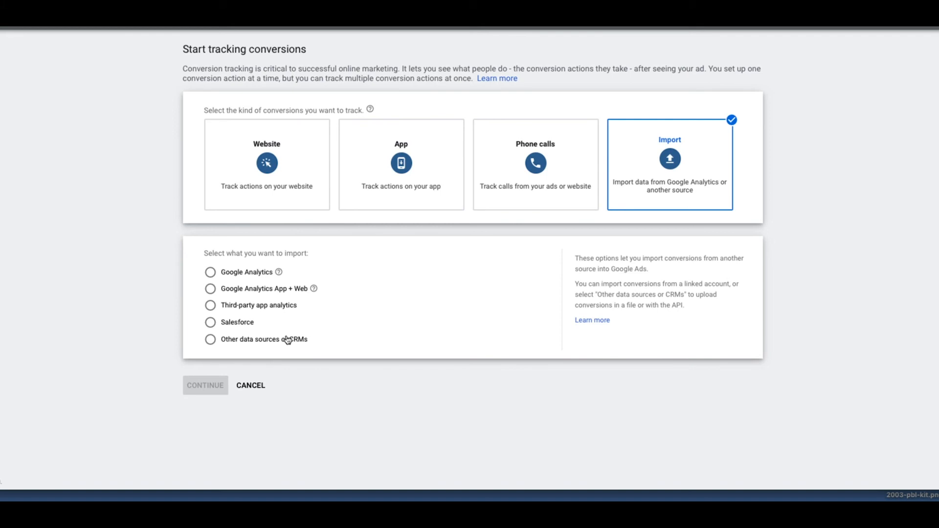
Try Other data sources or CRMs with conversions tracked from clicks, and switch the import source to Salesforce
{"action": "left_click", "coordinate": [210, 341]}
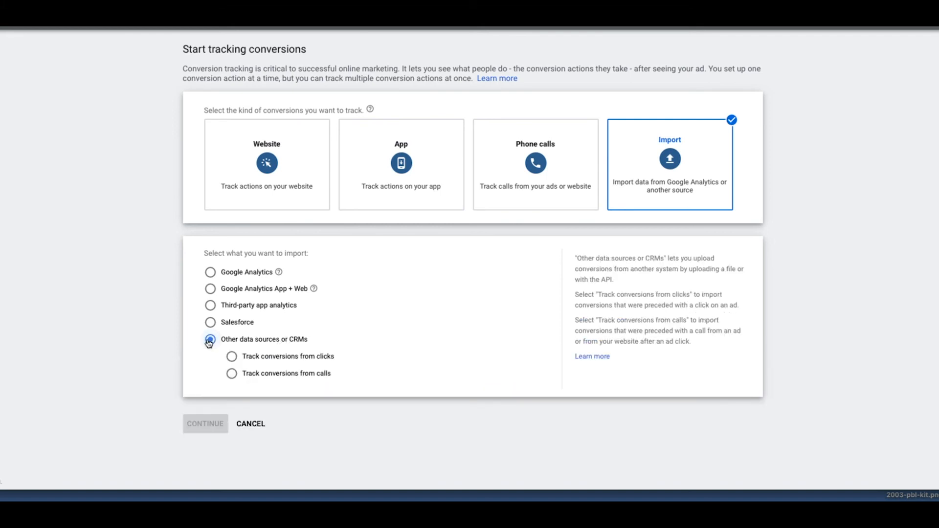
{"action": "left_click", "coordinate": [232, 358]}
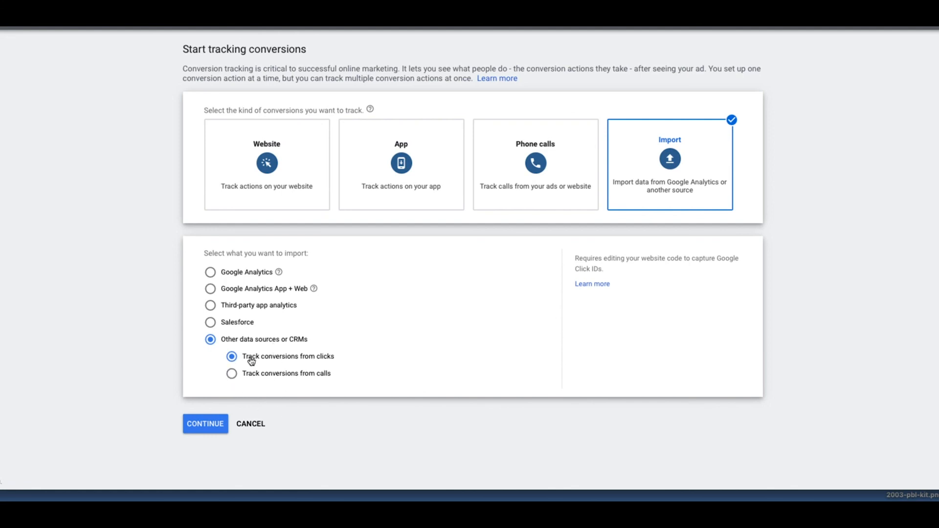
{"action": "left_click", "coordinate": [210, 323]}
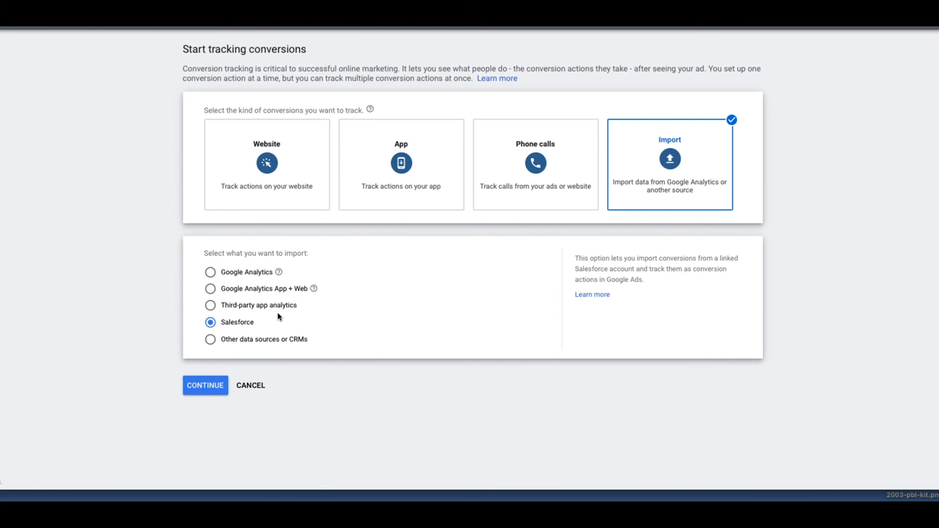